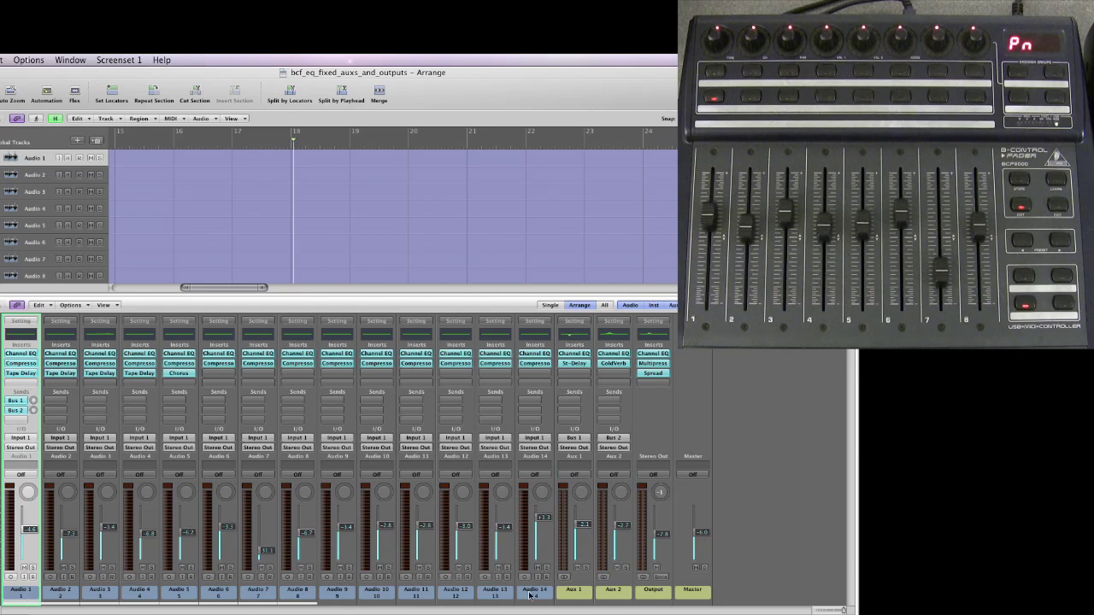
# Step: Select the Aux 1 and Aux 2 channel strips alternately in the mixer
pyautogui.click(571, 591)
pyautogui.click(612, 591)
pyautogui.click(571, 592)
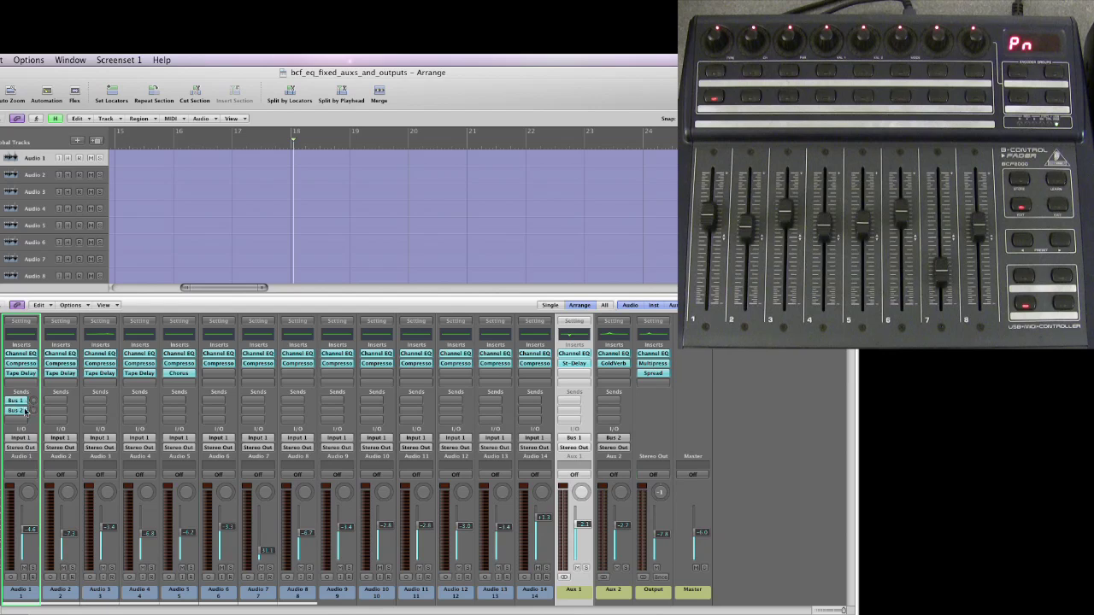
pyautogui.click(621, 604)
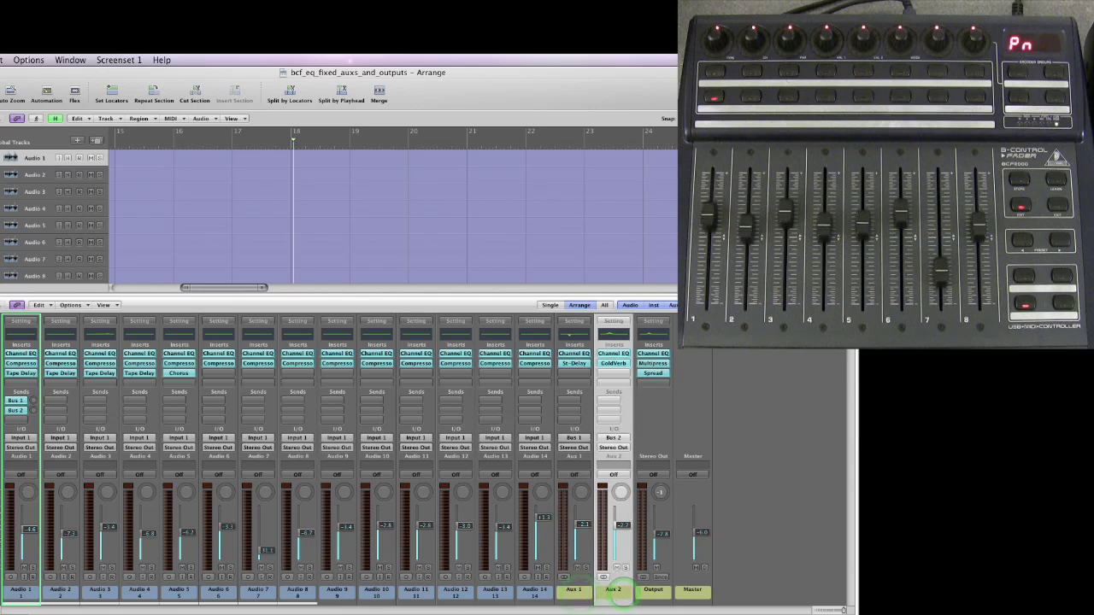
pyautogui.click(573, 484)
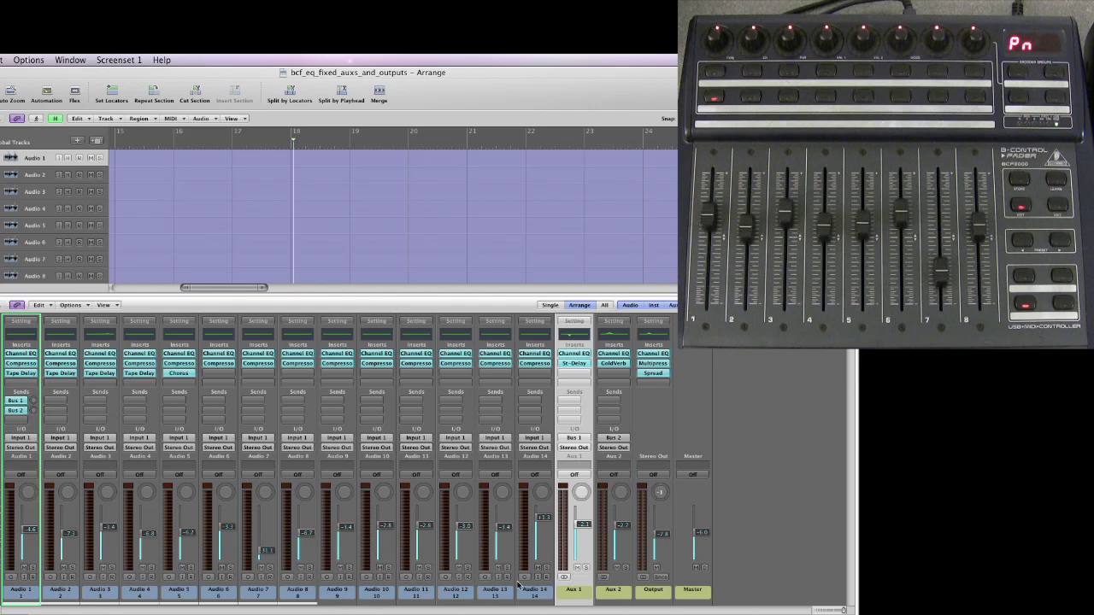
pyautogui.click(623, 598)
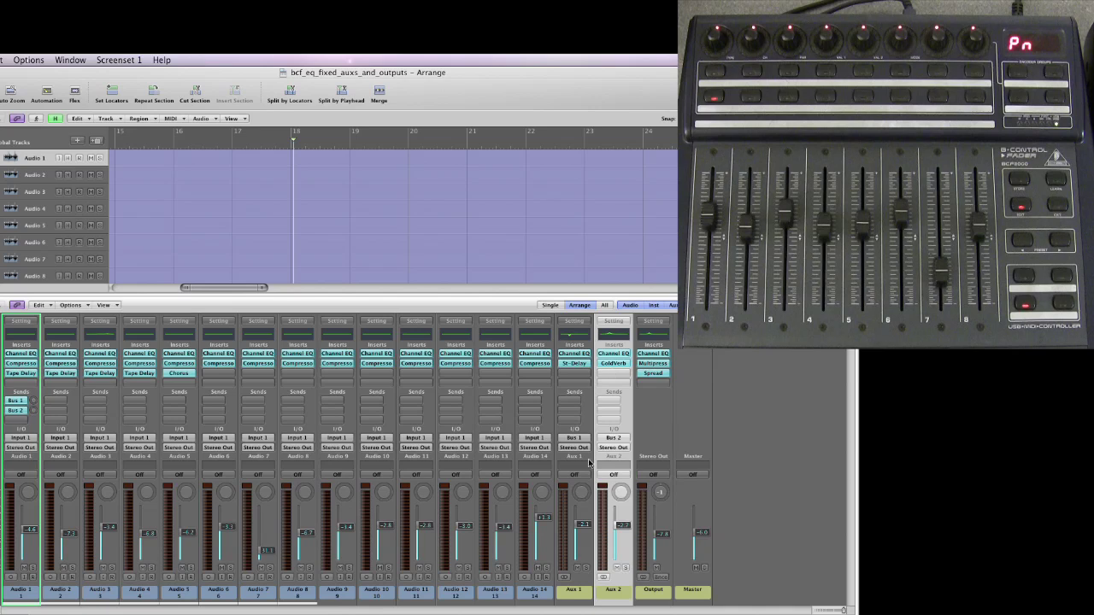
pyautogui.click(576, 594)
pyautogui.click(610, 591)
pyautogui.click(576, 591)
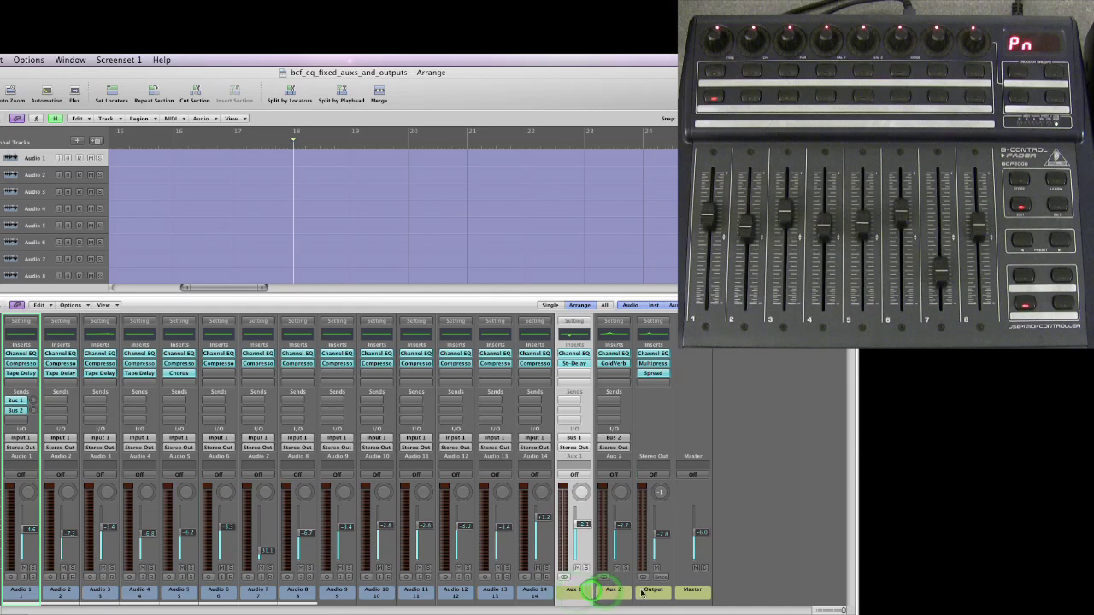
# Step: Select the Output, Aux 1 and Aux 2 channel strips in the mixer to compare them with the audio channels
pyautogui.click(642, 592)
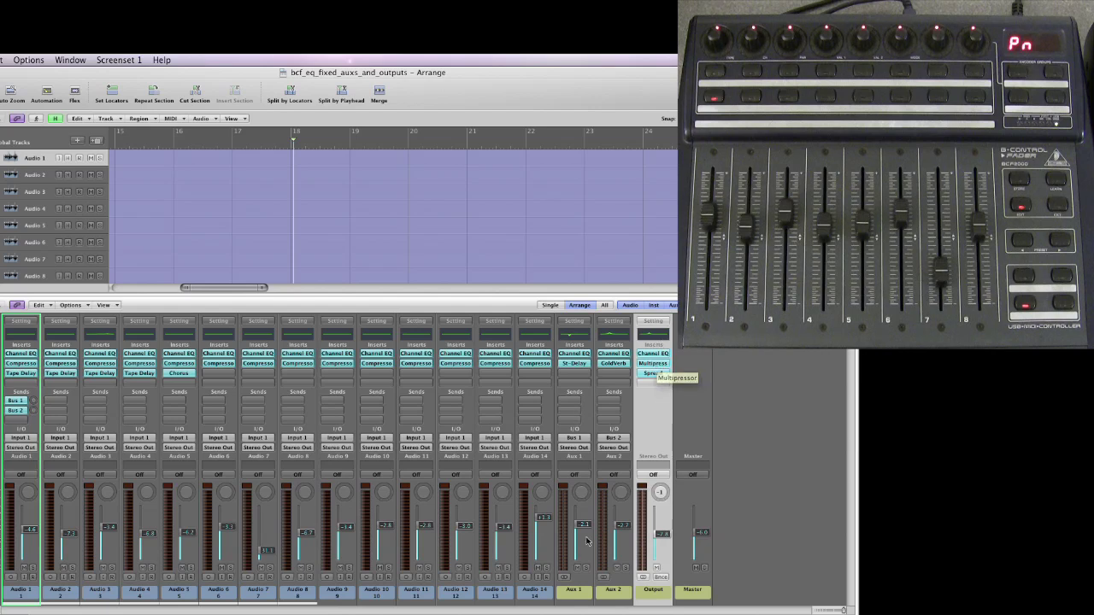
pyautogui.click(577, 598)
pyautogui.click(628, 587)
pyautogui.click(636, 588)
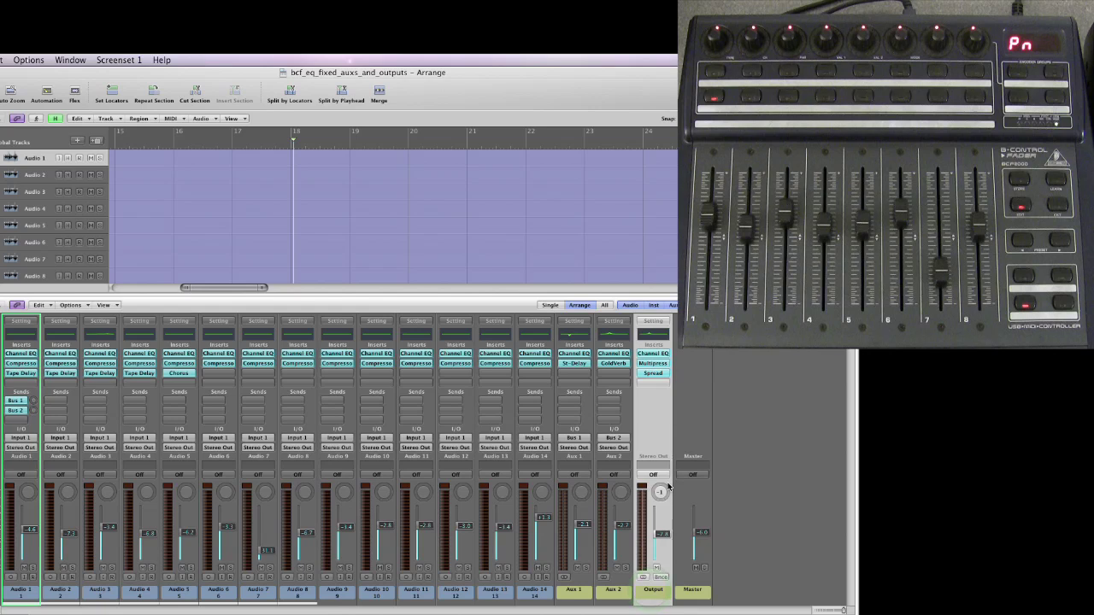
pyautogui.click(585, 597)
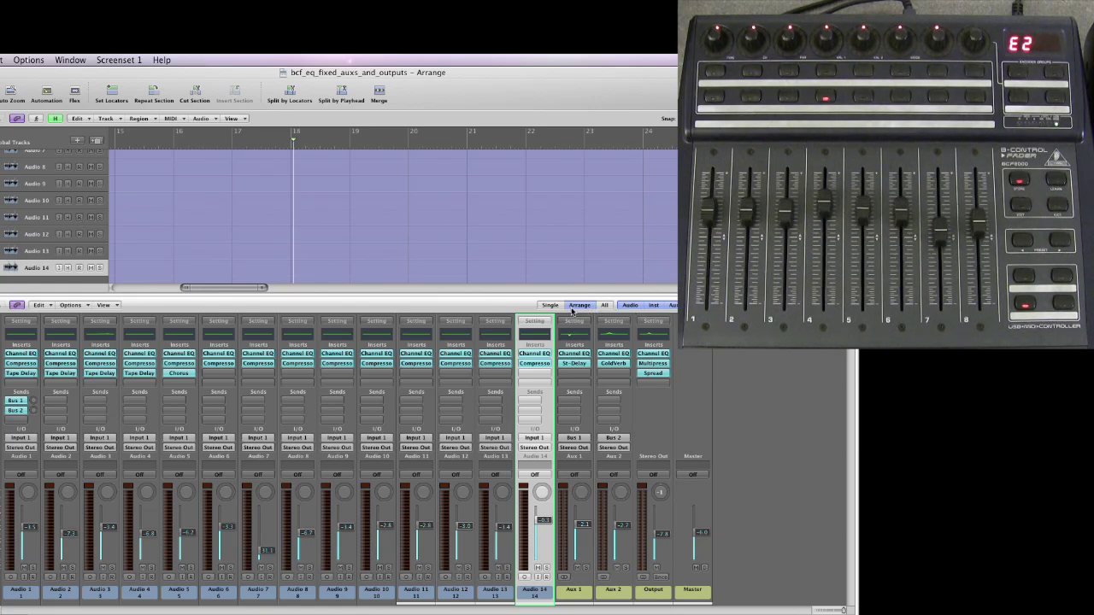
# Step: View all of the project's channel strips in the mixer, and return the mixer to Arrange view
pyautogui.click(605, 305)
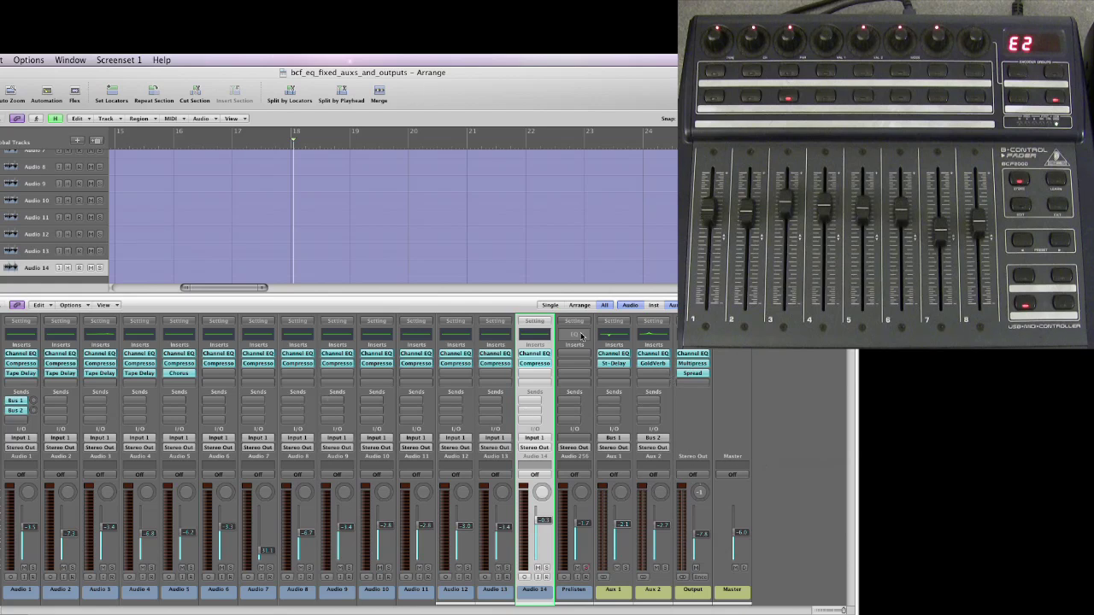
pyautogui.click(579, 306)
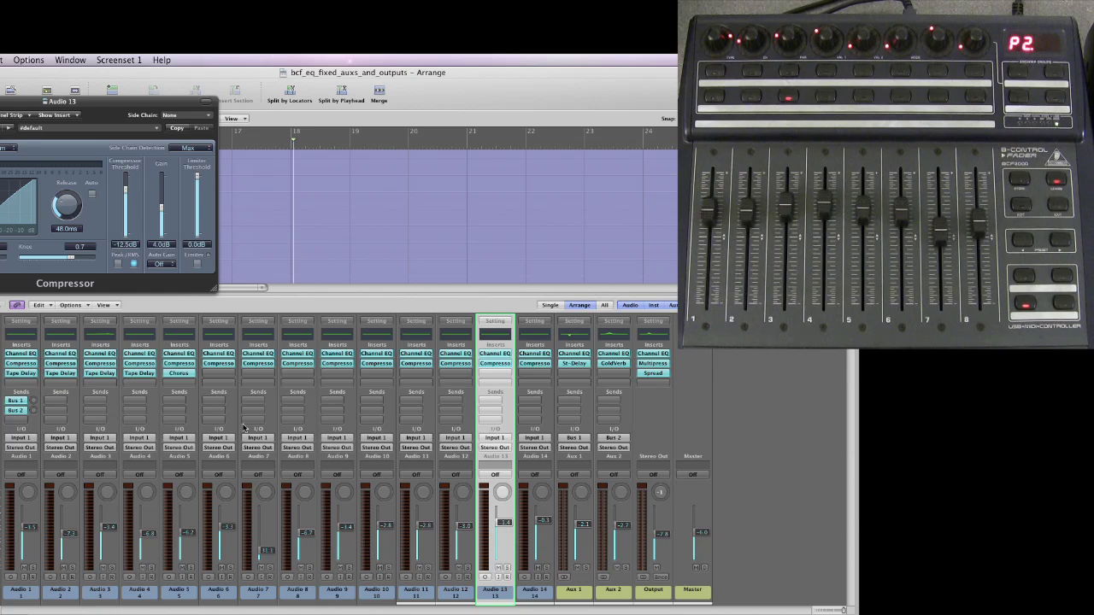
# Step: Bring Audio 13's Compressor window fully into view and close it
pyautogui.moveTo(9, 101); pyautogui.dragTo(133, 158)
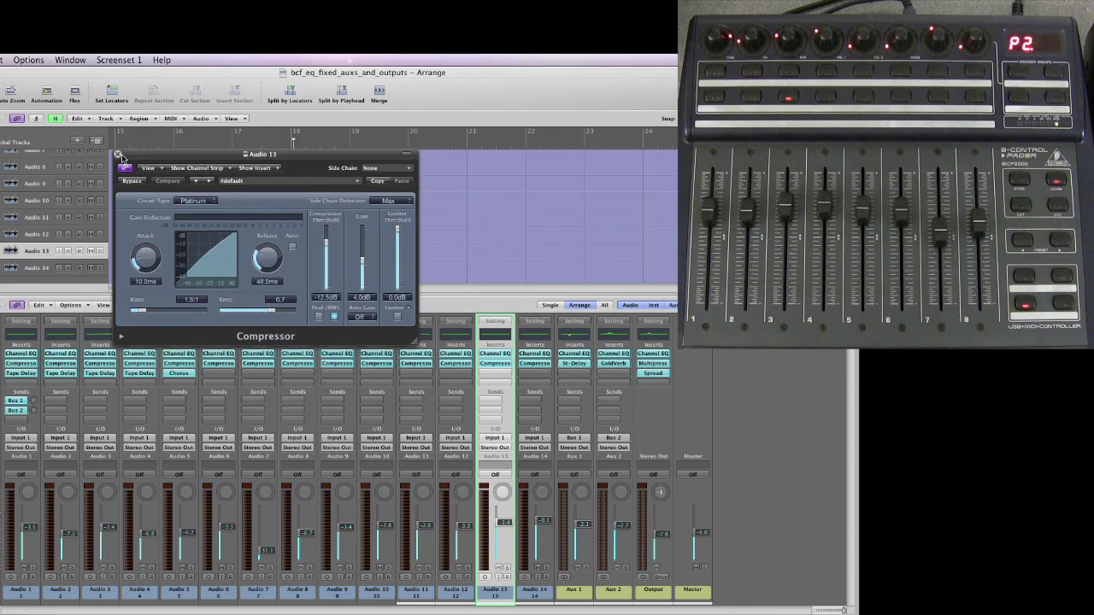
pyautogui.click(118, 156)
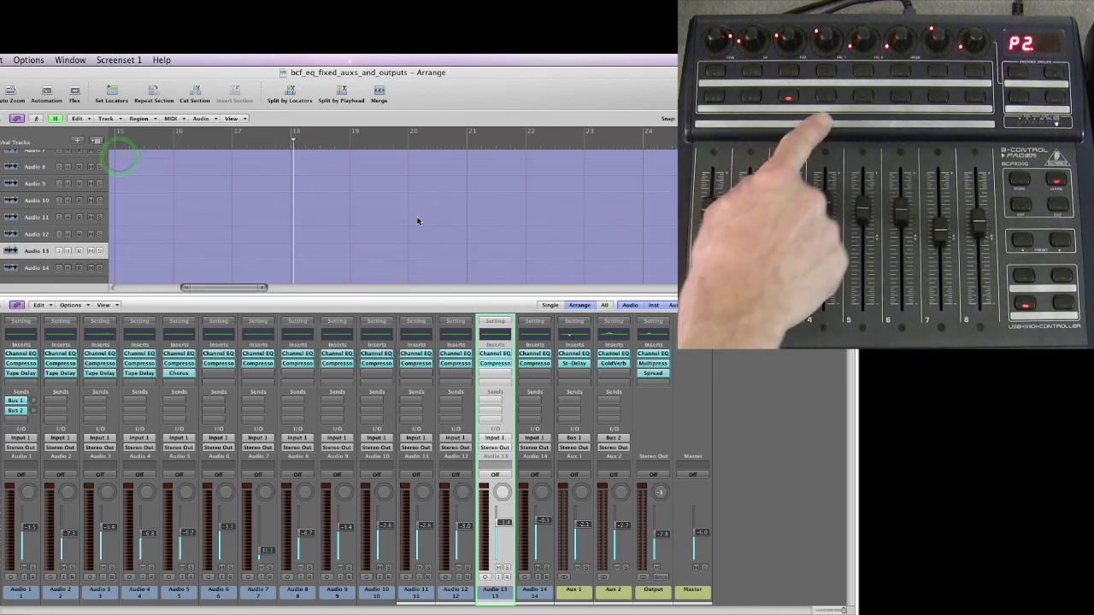
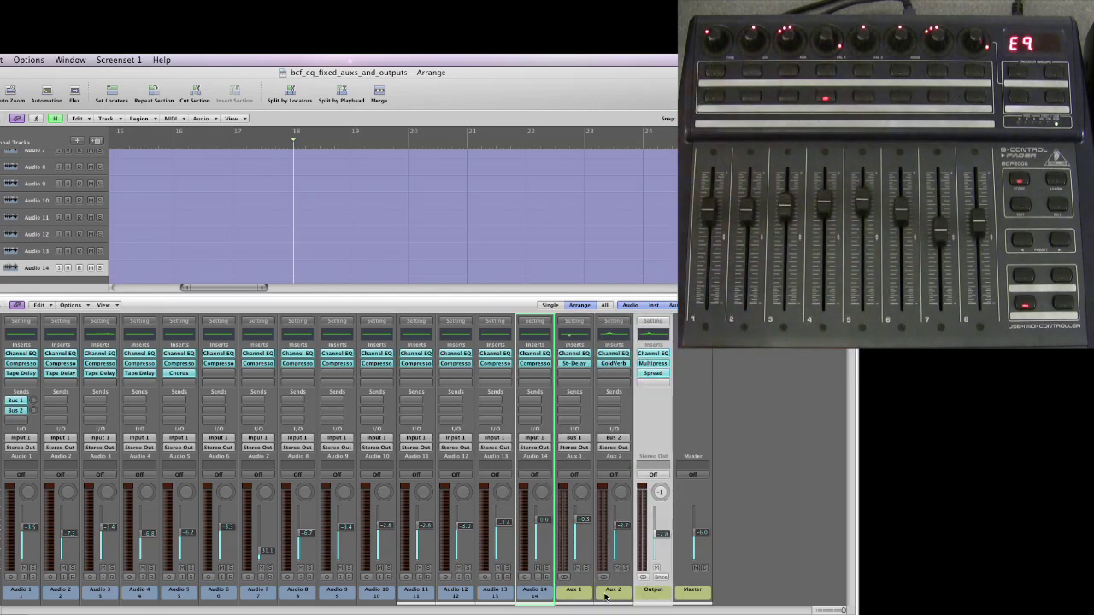
# Step: Examine the complete arrange track list with the mixer hidden, and restore the mixer
pyautogui.click(277, 296)
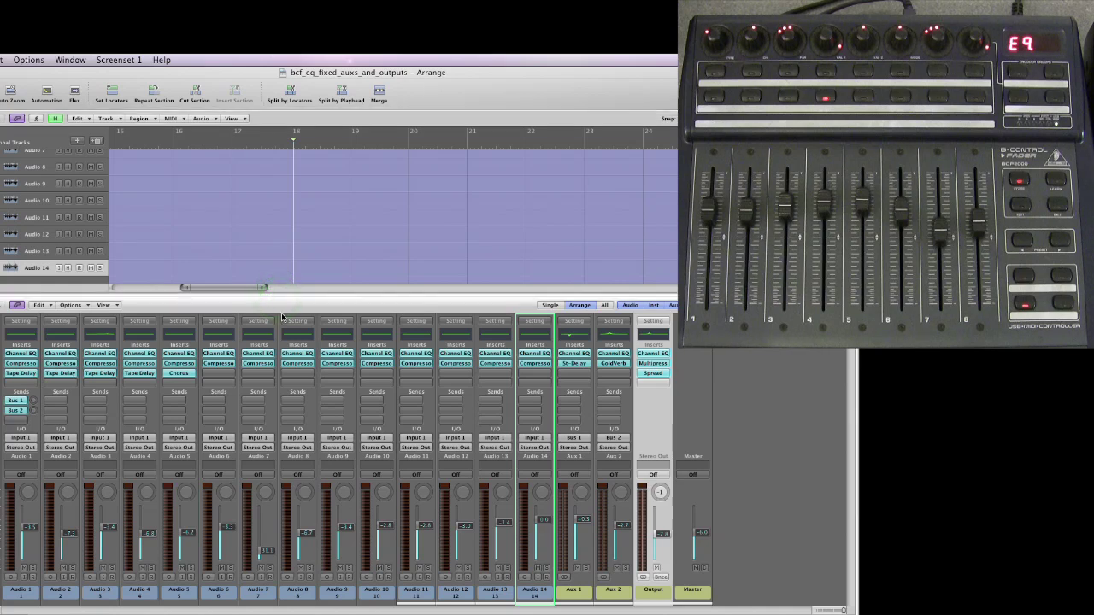
pyautogui.click(284, 294)
pyautogui.scroll(2, 288, 261)
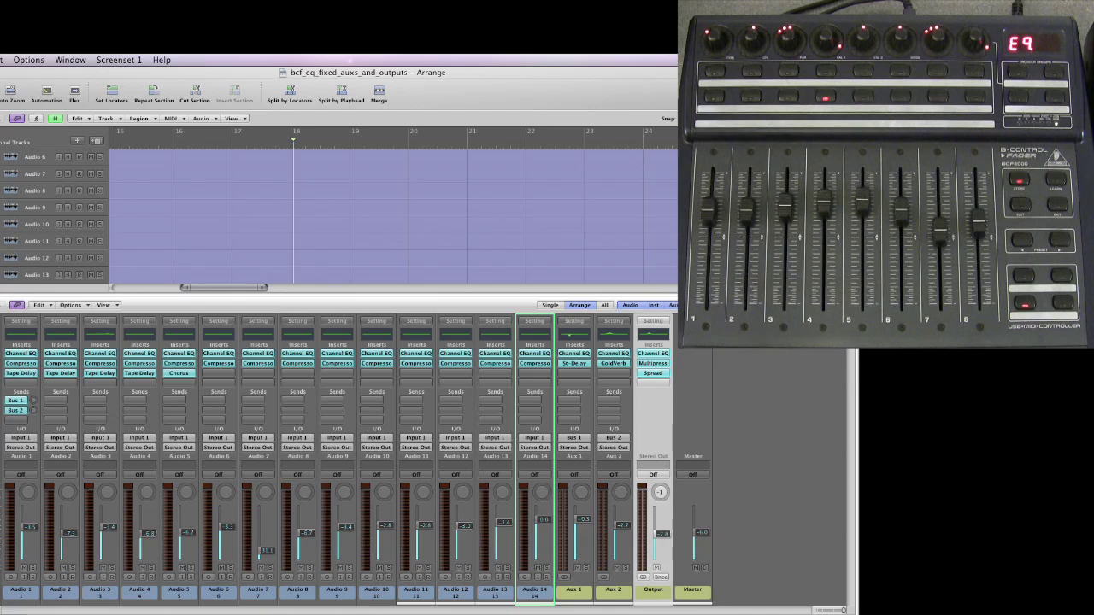
pyautogui.click(18, 611)
pyautogui.click(17, 611)
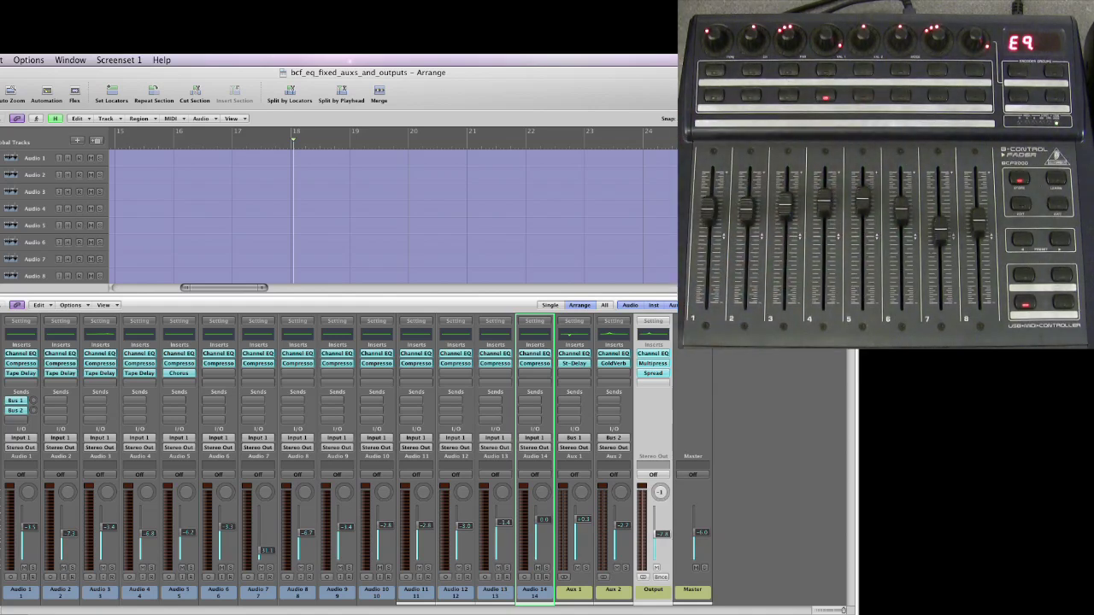
pyautogui.press('x')
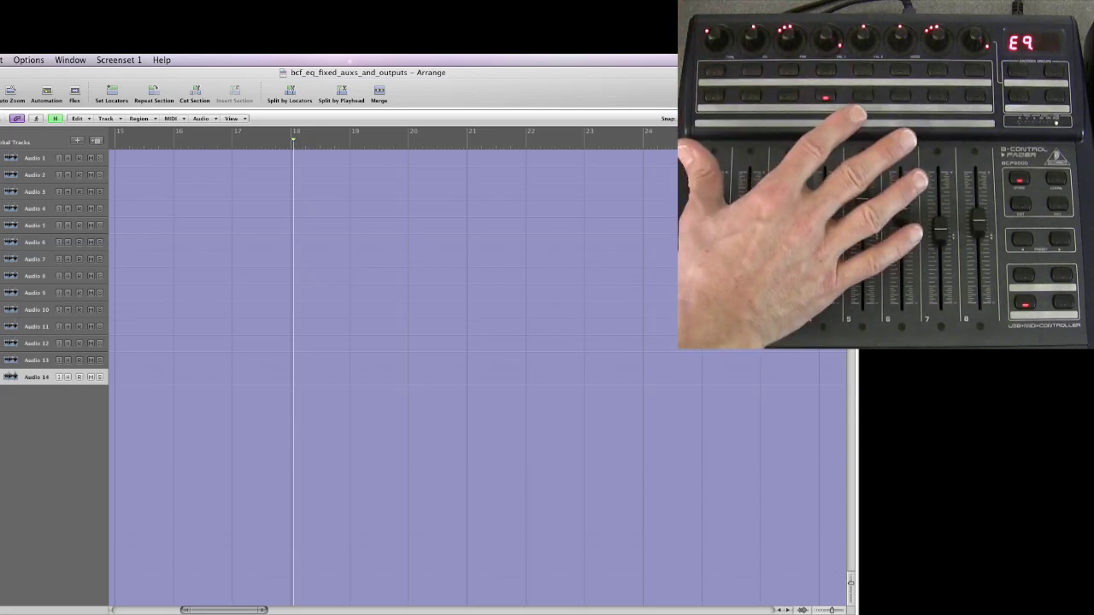
pyautogui.press('x')
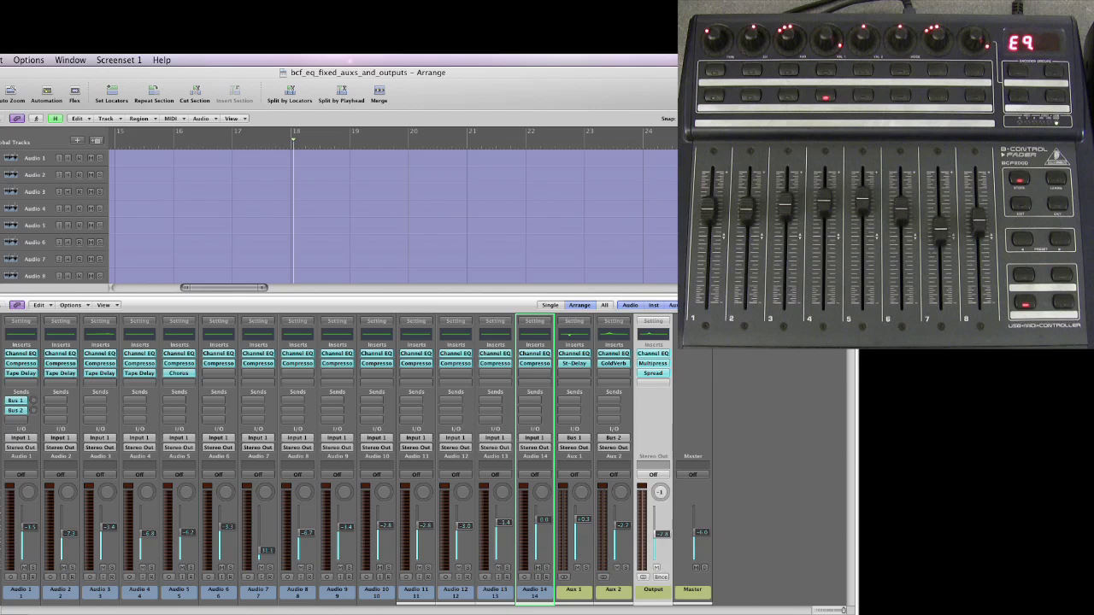
# Step: Create arrange tracks for the Aux 1, Aux 2, Output and Master channel strips all at once
pyautogui.click(582, 590)
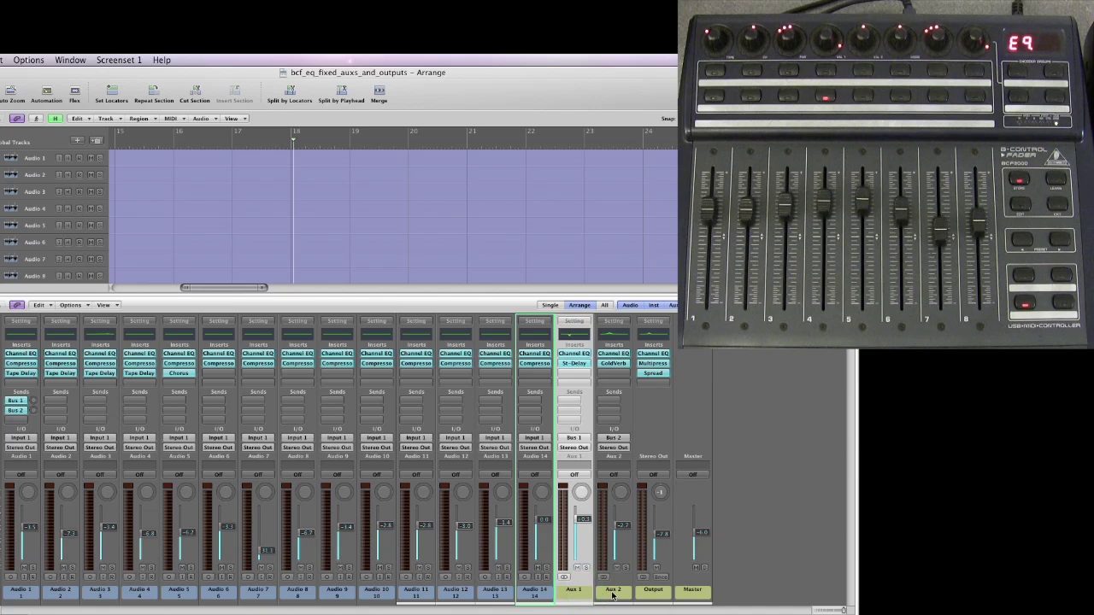
pyautogui.keyDown('shift'); pyautogui.click(612, 591); pyautogui.keyUp('shift')
pyautogui.keyDown('shift'); pyautogui.click(653, 589); pyautogui.keyUp('shift')
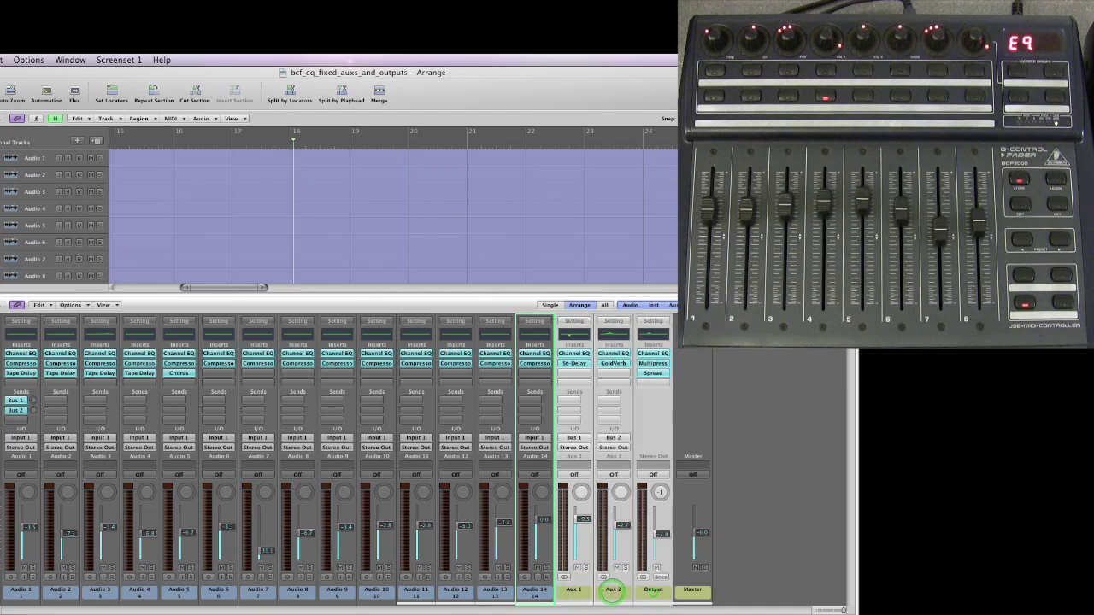
pyautogui.keyDown('shift'); pyautogui.click(696, 591); pyautogui.keyUp('shift')
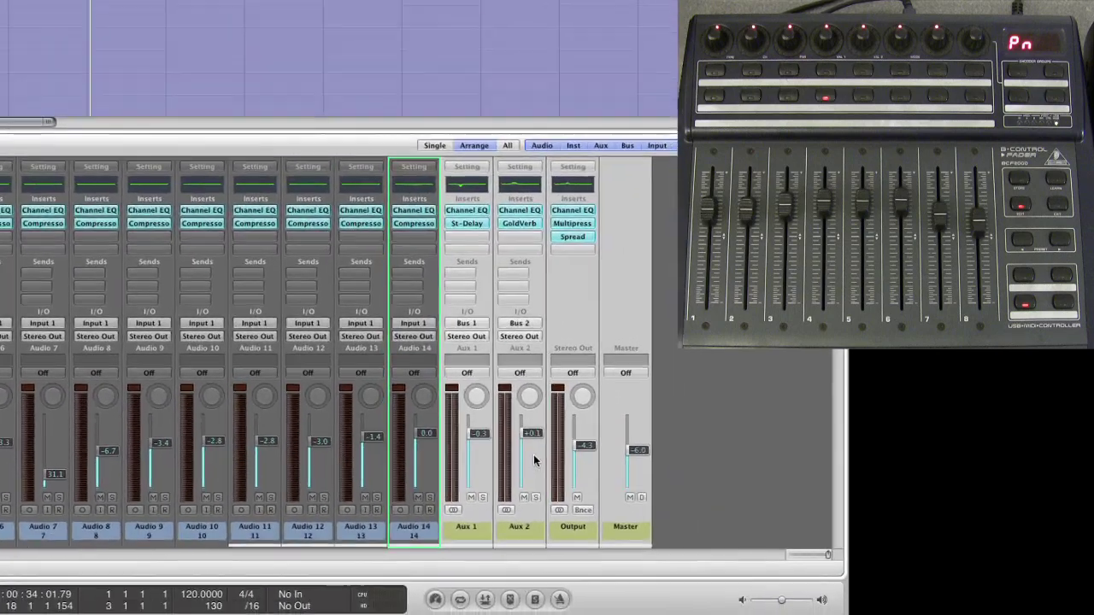
pyautogui.rightClick(623, 536)
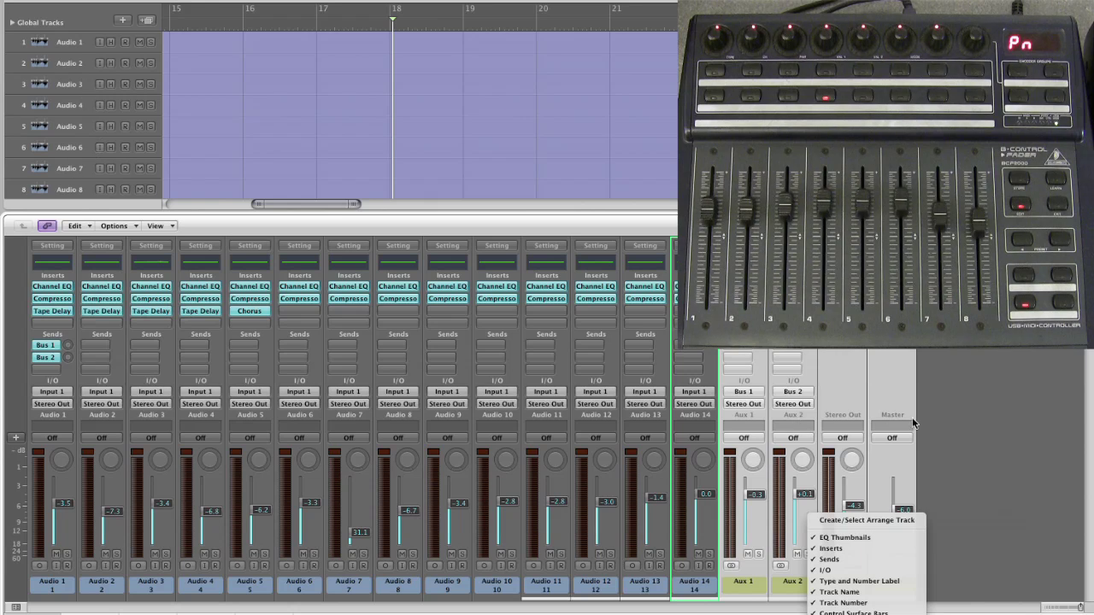
pyautogui.click(847, 520)
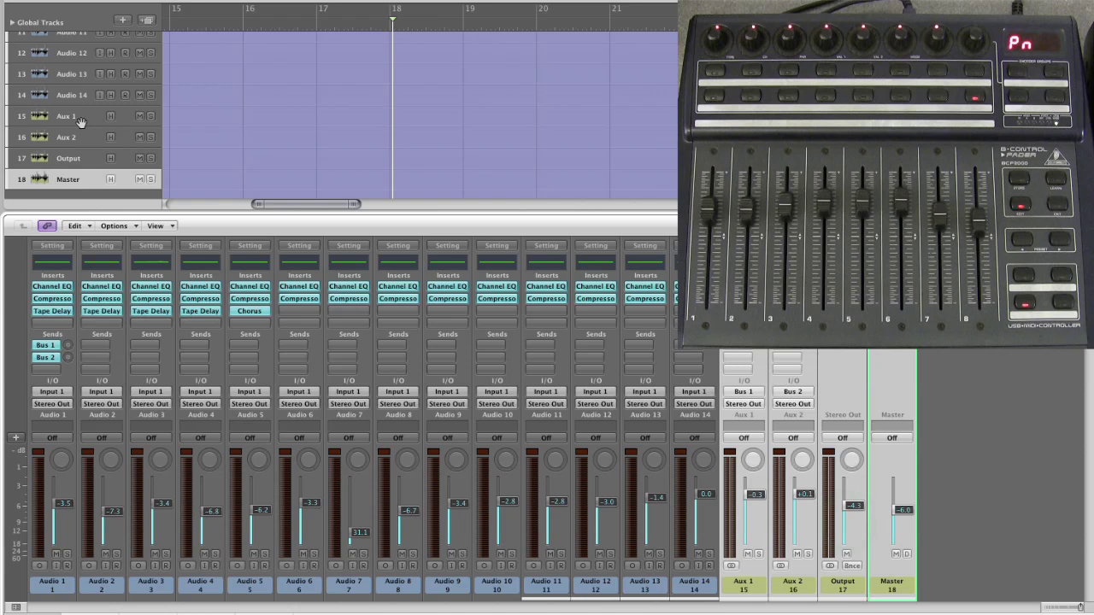
# Step: Select the new Aux 1, Aux 2, Output and Master tracks one after another in the arrange track list
pyautogui.click(77, 118)
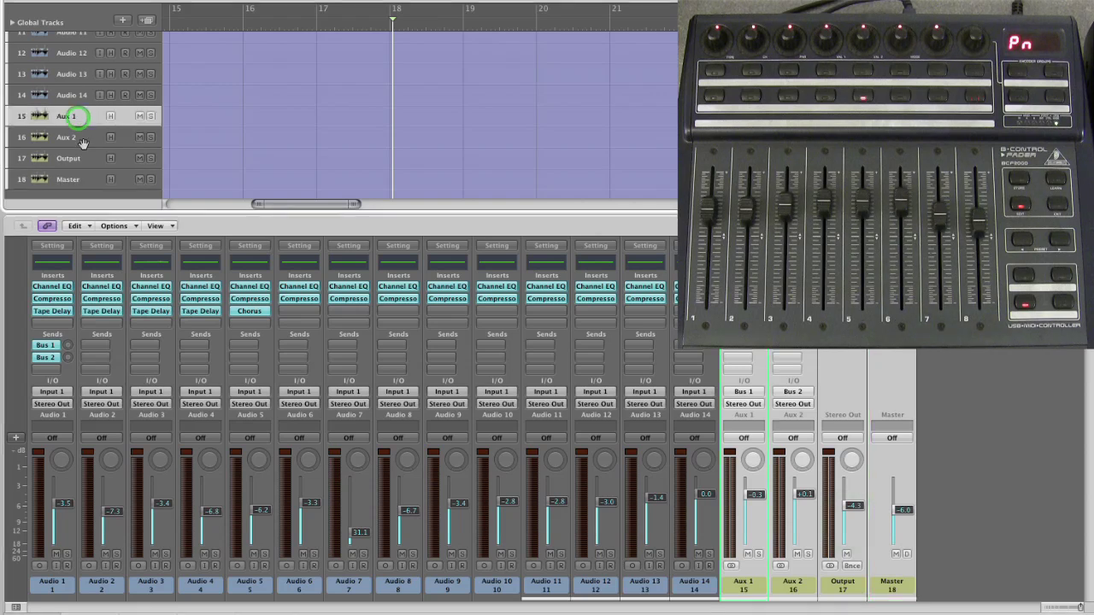
pyautogui.click(83, 137)
pyautogui.click(85, 158)
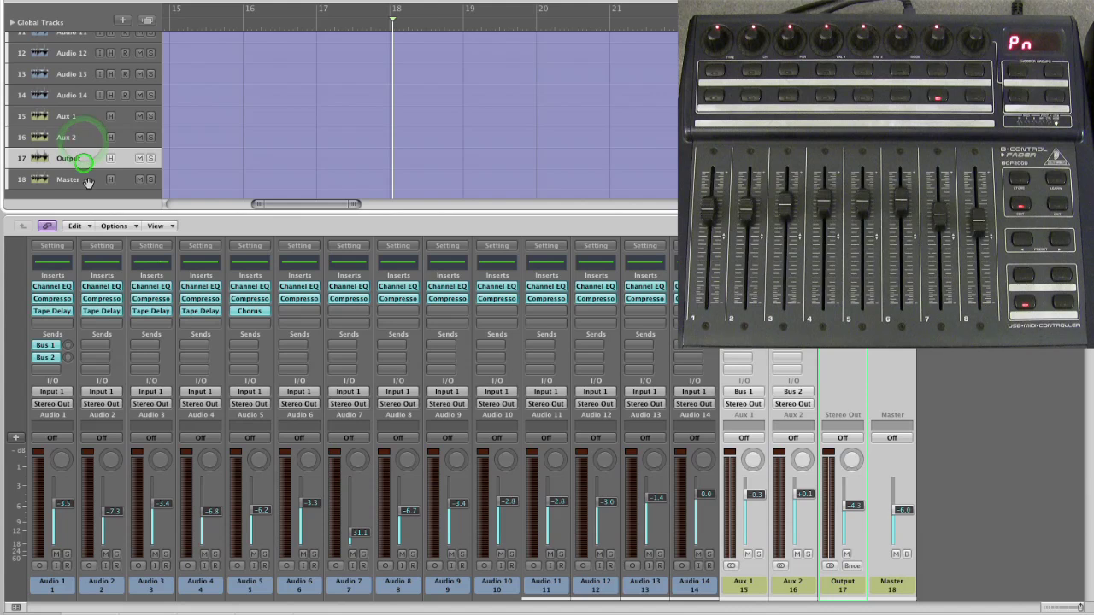
pyautogui.click(88, 179)
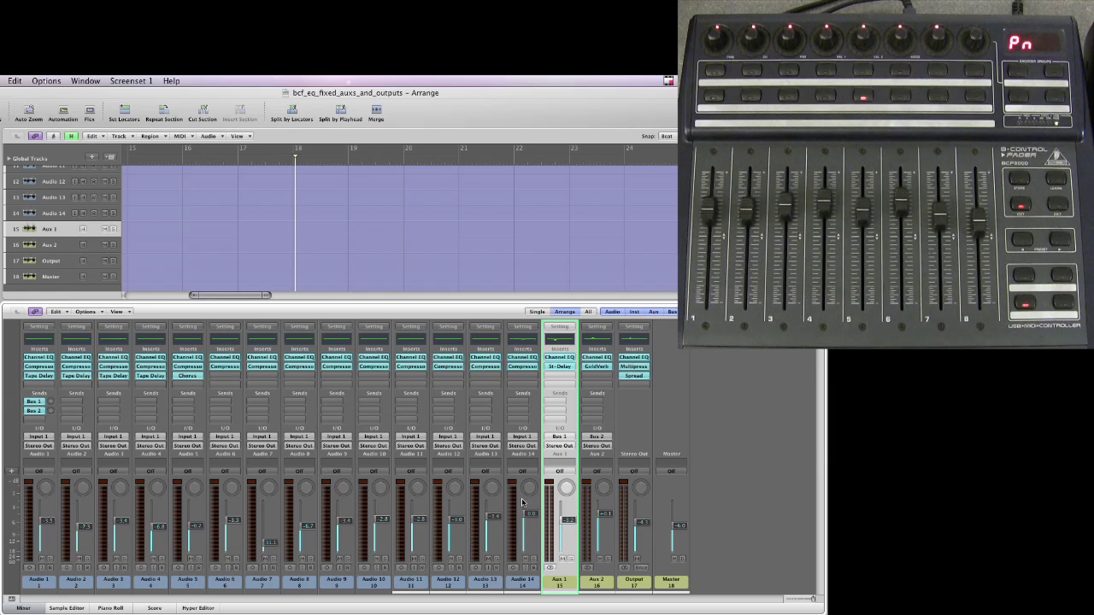
# Step: Select the Audio 14 and Aux 1 channel strips in turn, and bring Aux 1's Channel EQ window fully into view
pyautogui.click(526, 579)
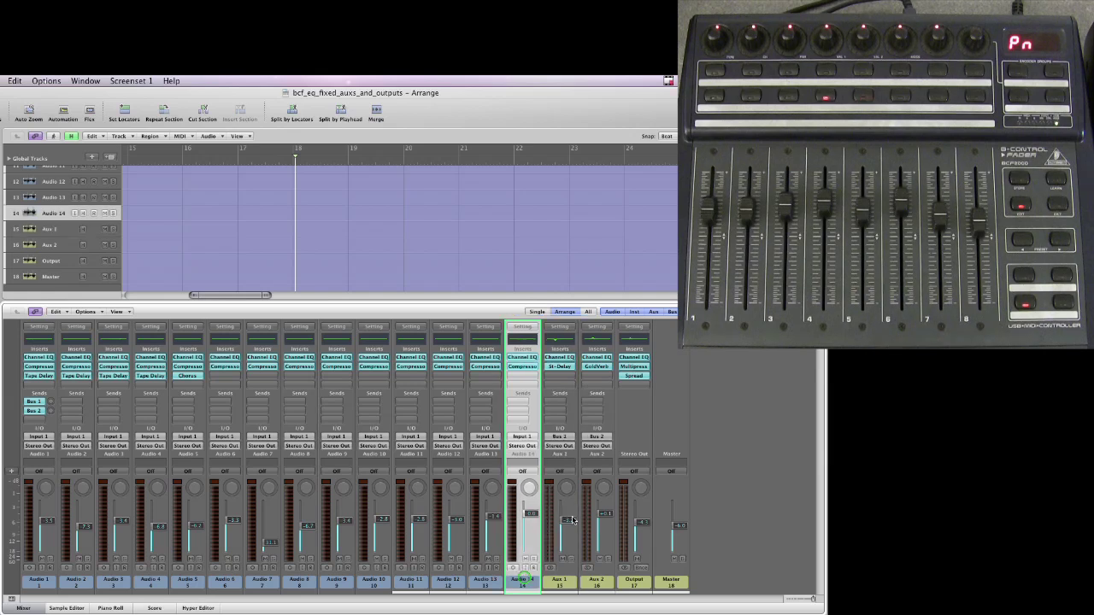
pyautogui.click(567, 574)
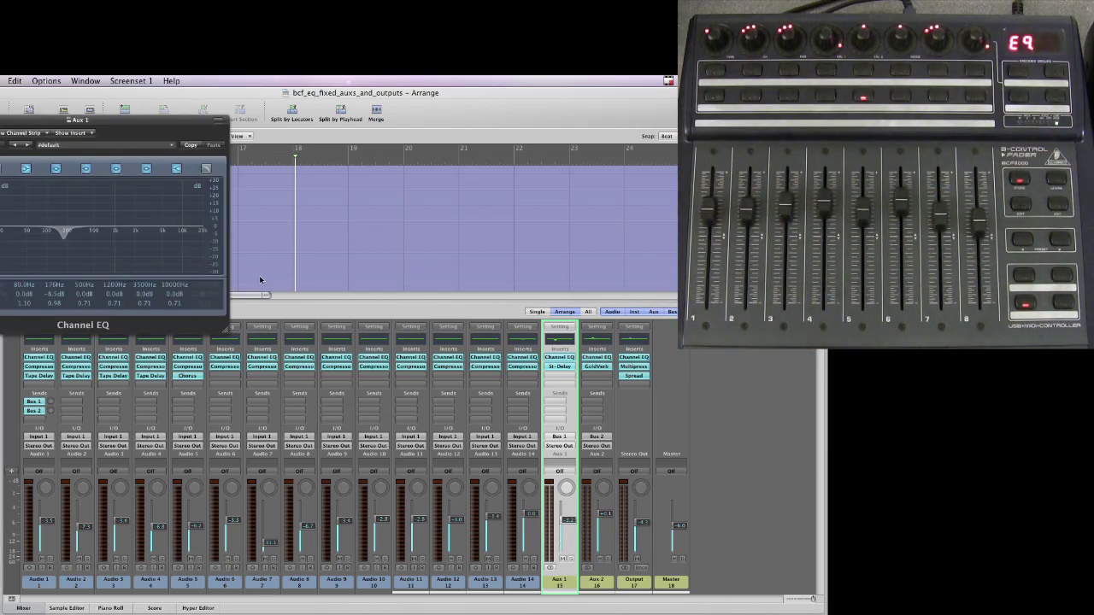
pyautogui.moveTo(11, 122); pyautogui.dragTo(146, 170)
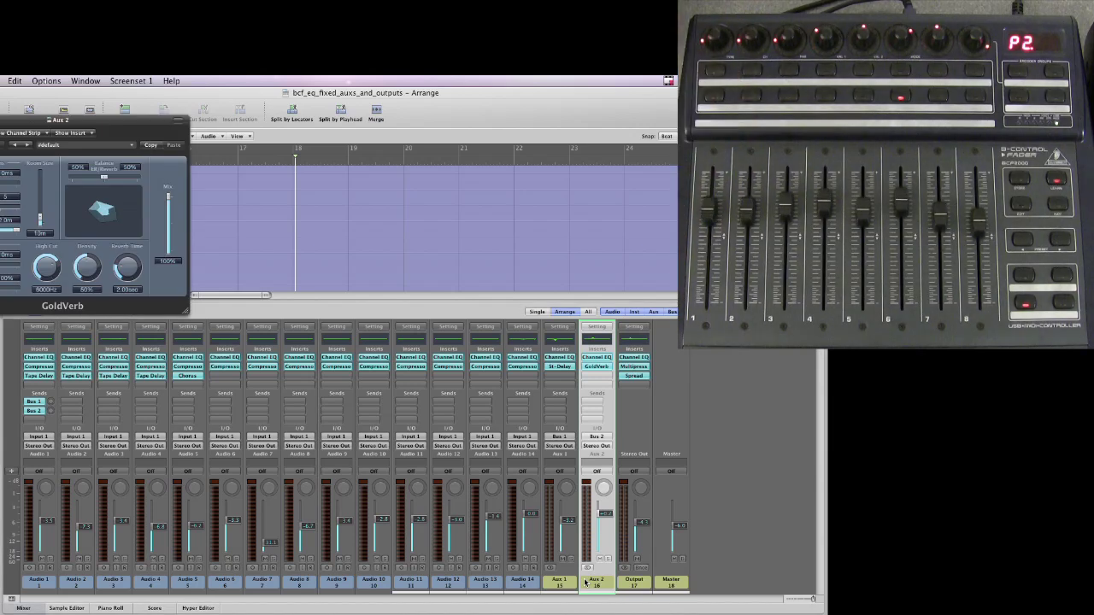
# Step: Bring Aux 2's GoldVerb window into view, switch to the Output track's Multipressor, and close the plug-in window
pyautogui.moveTo(2, 119); pyautogui.dragTo(173, 162)
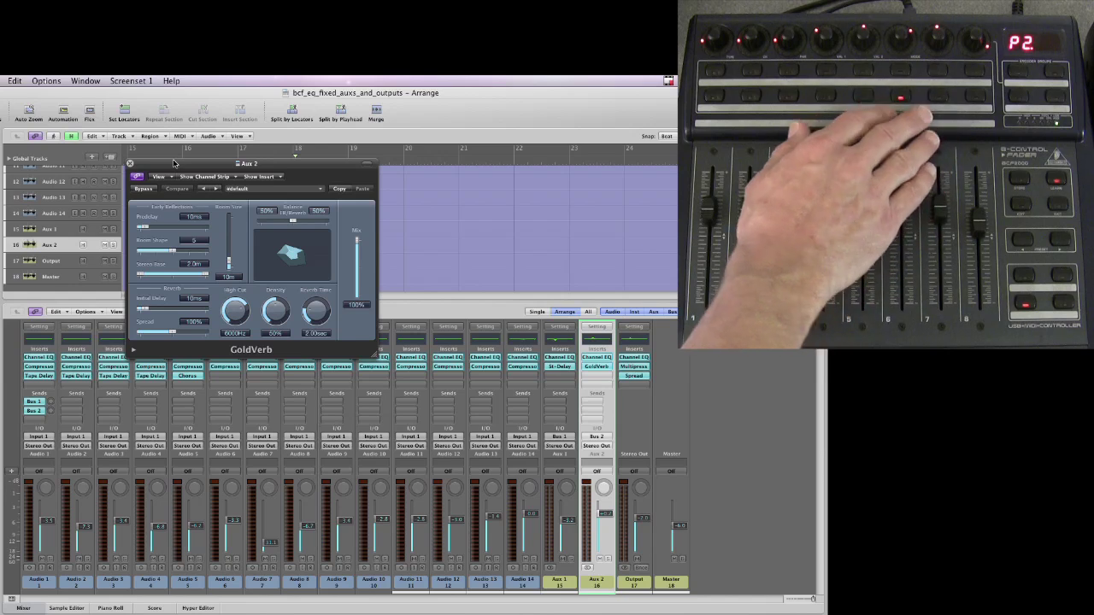
pyautogui.press('Down')
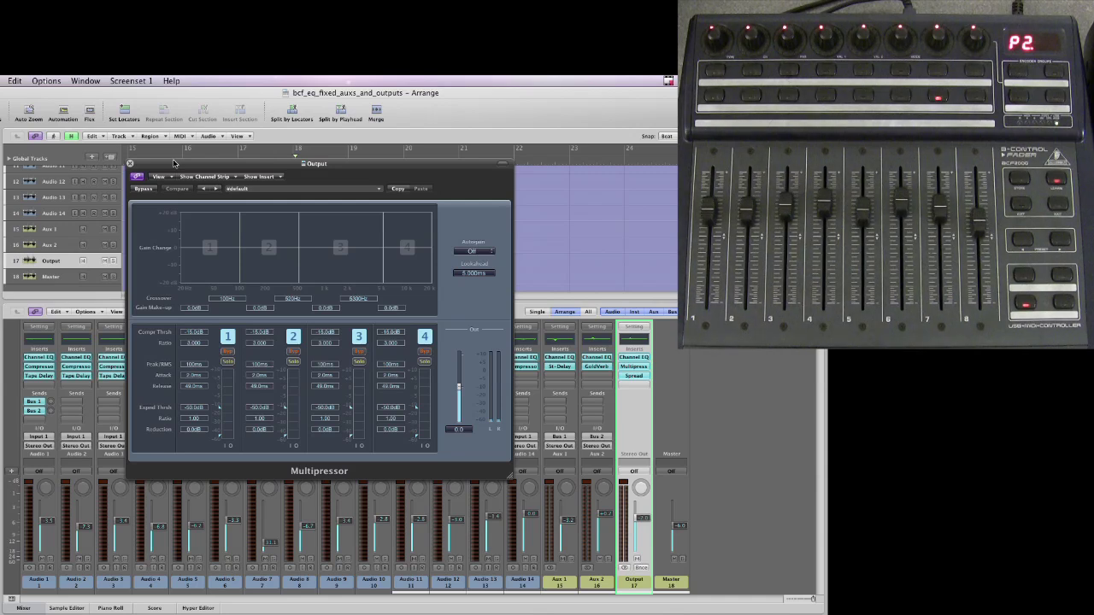
pyautogui.press('super+w')
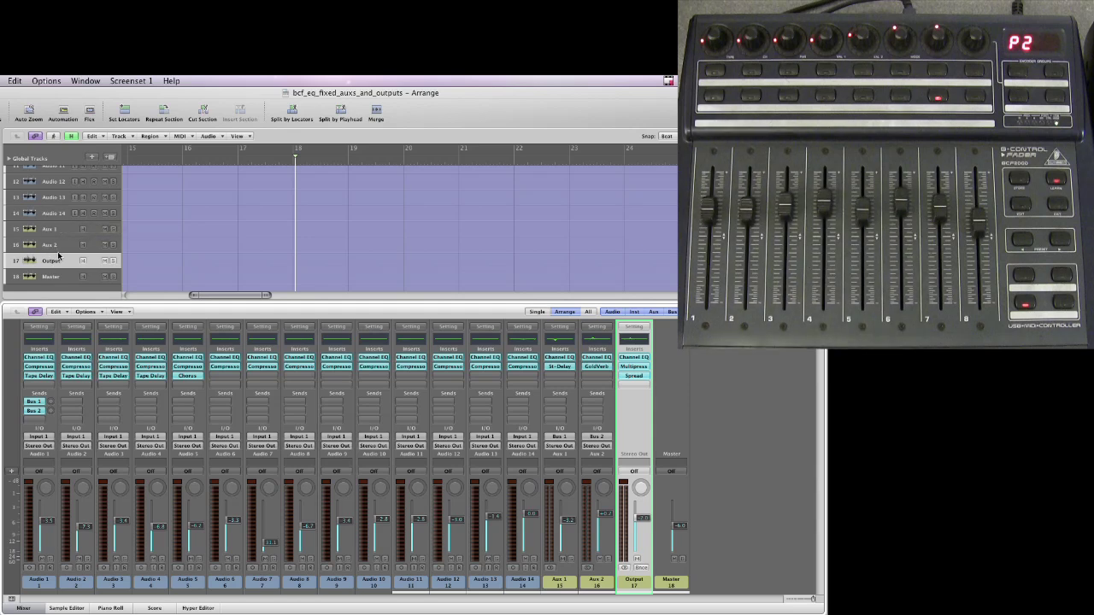
# Step: Hide the mixer, show track automation, and add a volume automation point on the Output track between bars 17 and 18
pyautogui.click(37, 608)
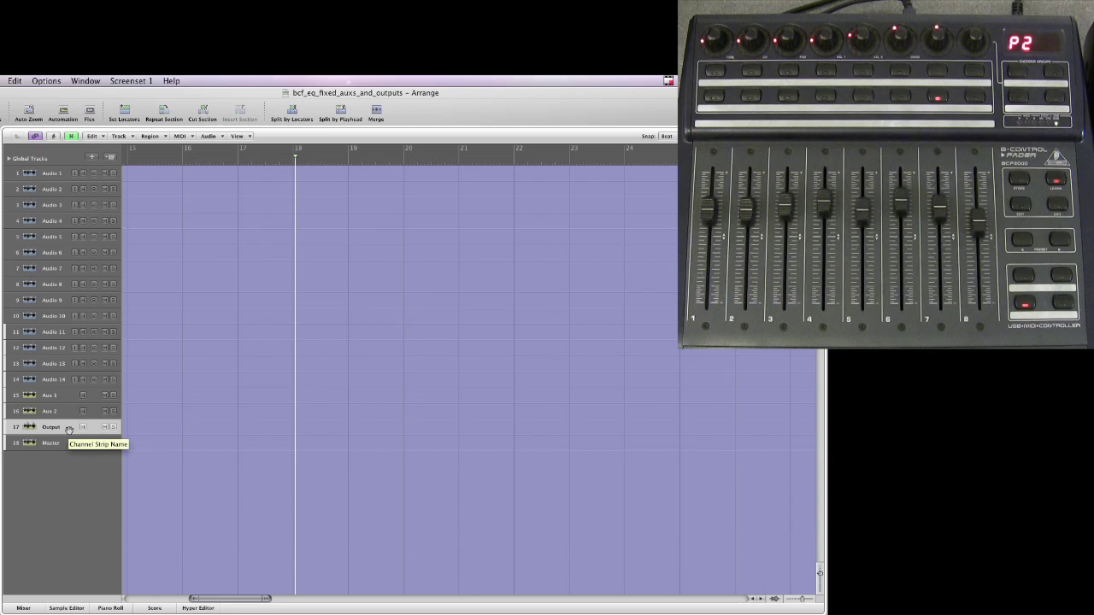
pyautogui.press('a')
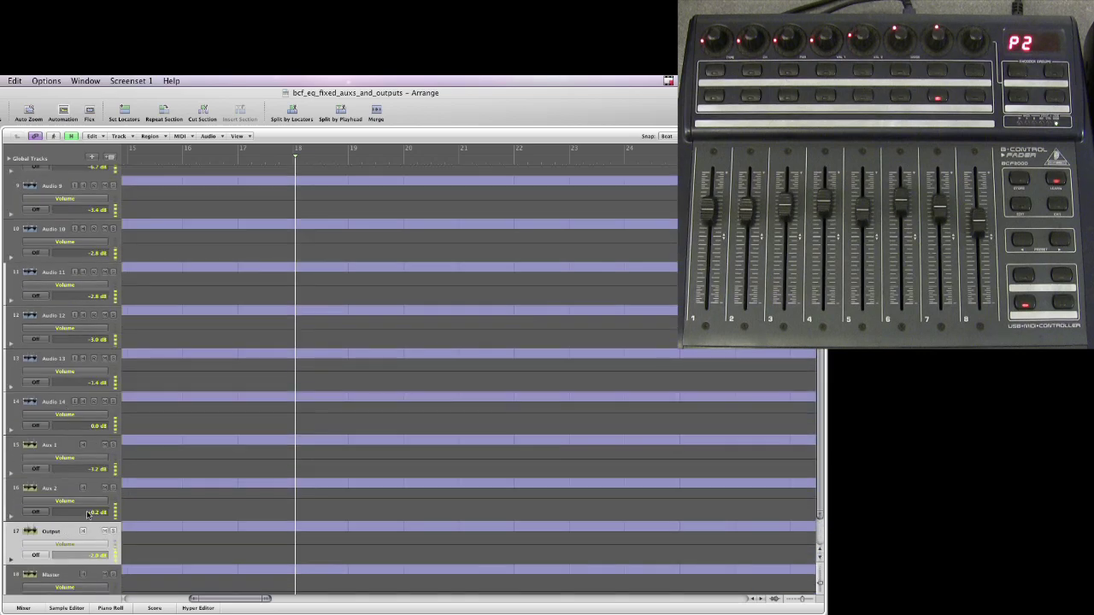
pyautogui.click(263, 545)
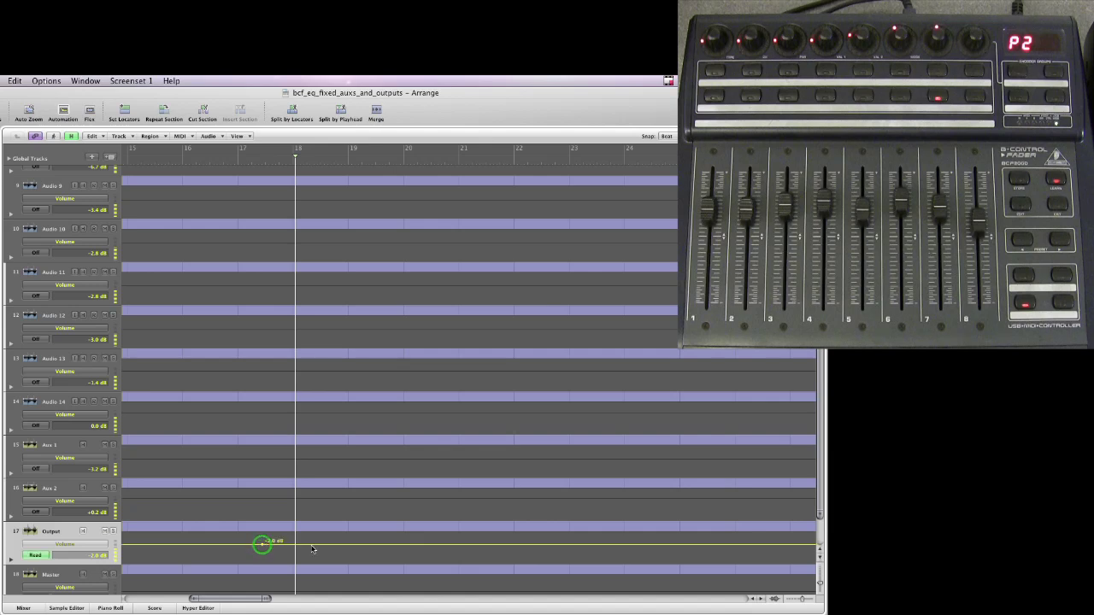
# Step: Fade the Output track's volume automation to -∞ dB just before bar 20, add an intermediate point before bar 18, and play from after bar 17
pyautogui.moveTo(363, 549); pyautogui.dragTo(400, 560)
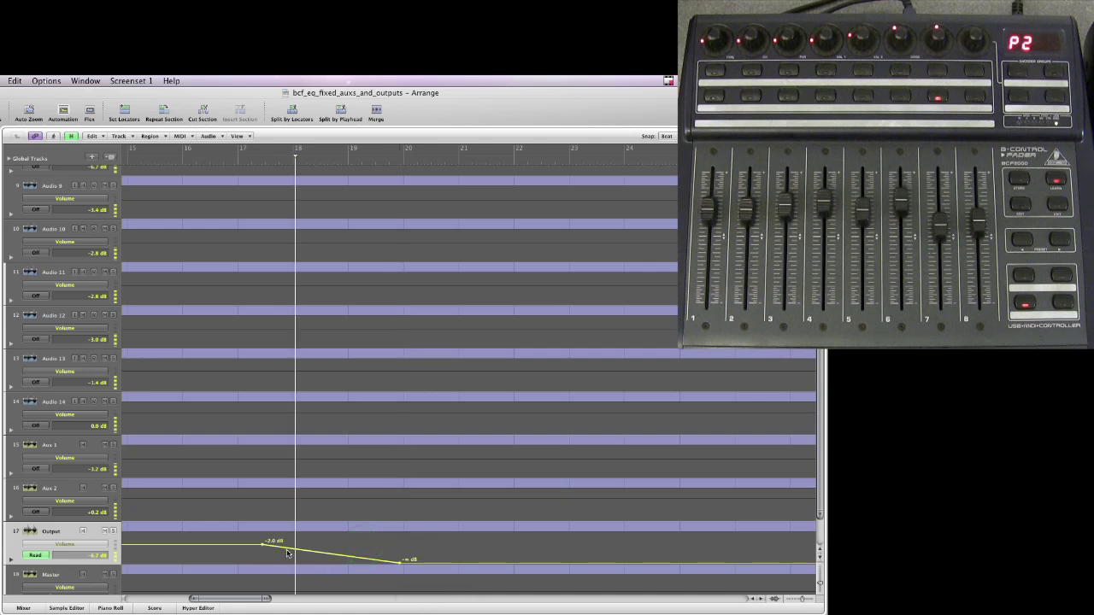
pyautogui.moveTo(287, 552); pyautogui.dragTo(299, 554)
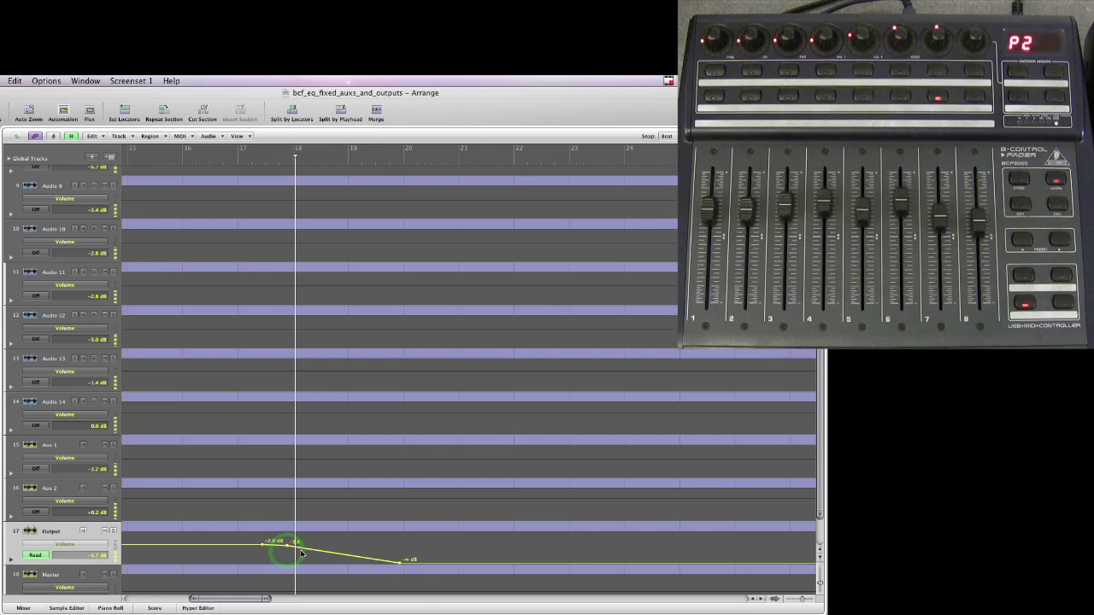
pyautogui.click(254, 163)
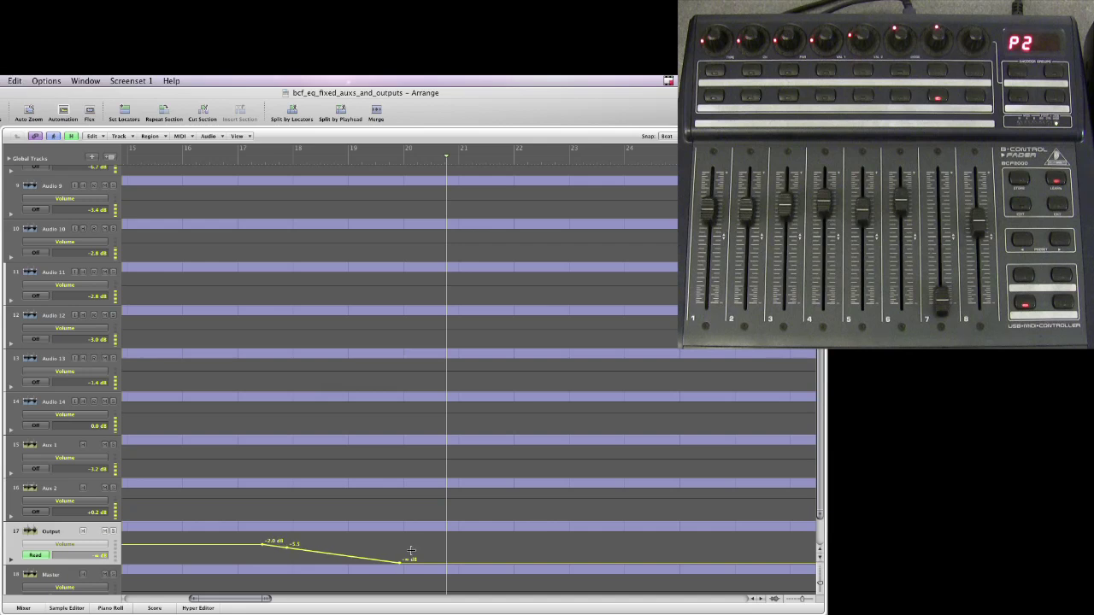
# Step: Undo the Output track's volume automation points and hide track automation in the arrange area
pyautogui.press('super+z')
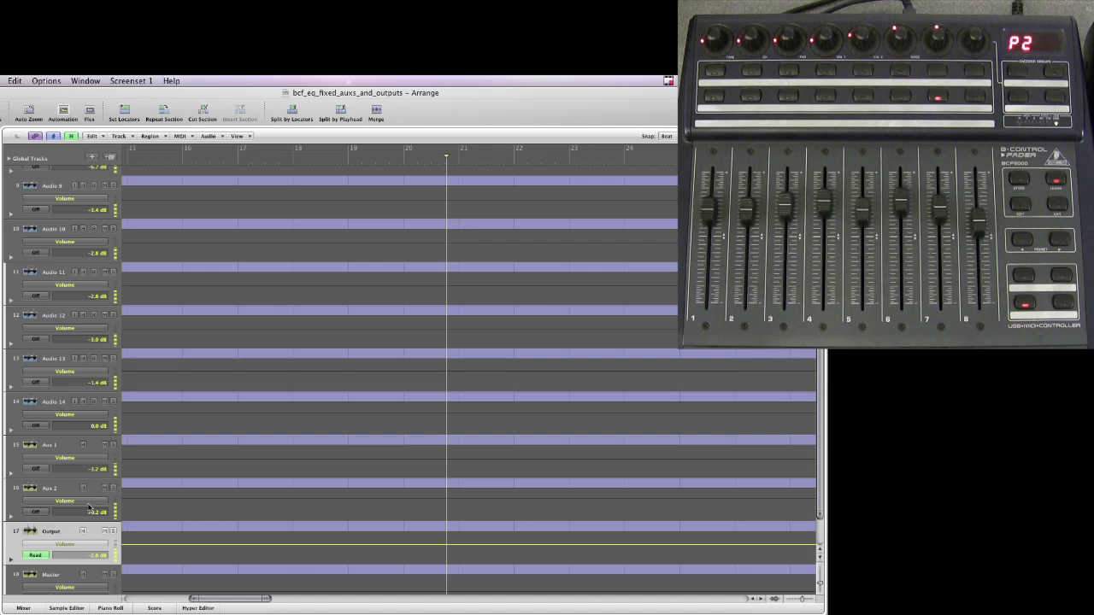
pyautogui.press('a')
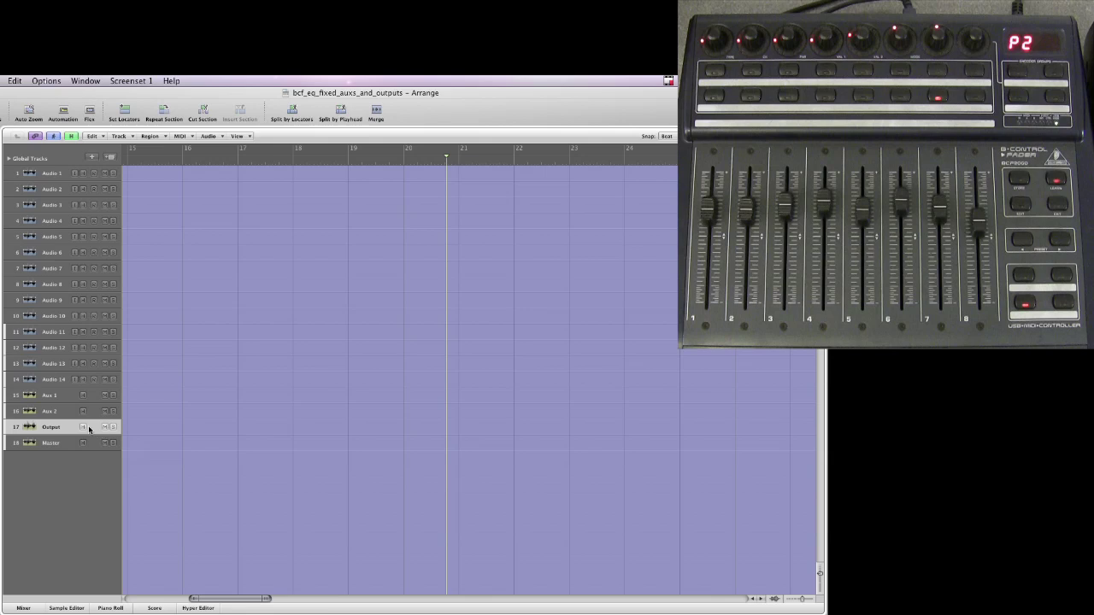
# Step: Hide the Aux 1, Aux 2, Output and Master tracks from the arrange track list
pyautogui.click(71, 137)
pyautogui.moveTo(83, 413); pyautogui.dragTo(83, 442)
pyautogui.click(83, 443)
pyautogui.click(72, 137)
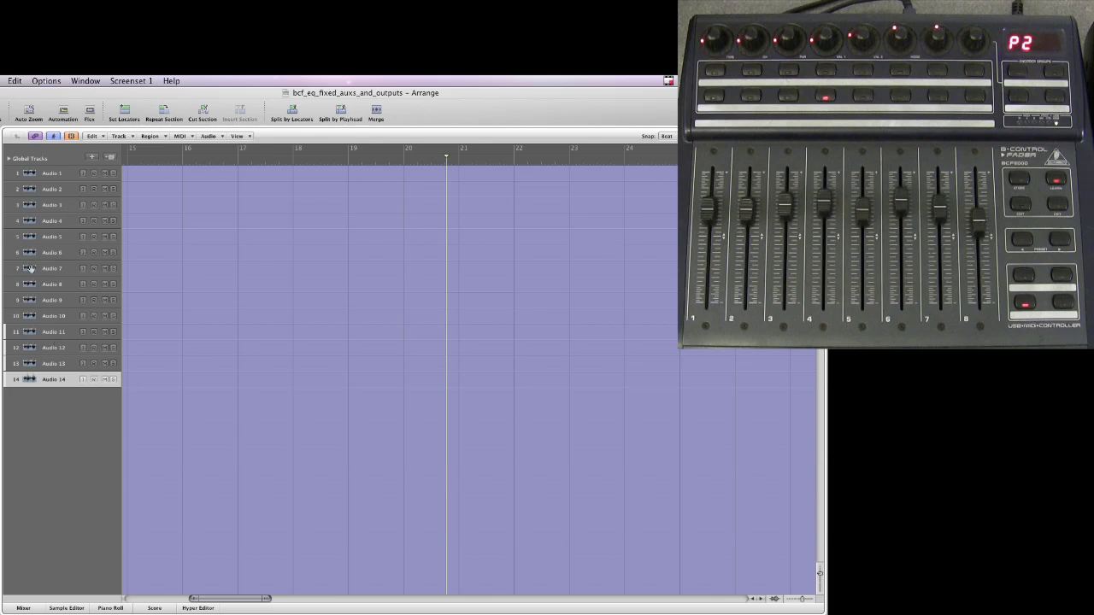
# Step: Show the mixer, bring the Output channel's Channel EQ window fully into view, and close it
pyautogui.click(34, 608)
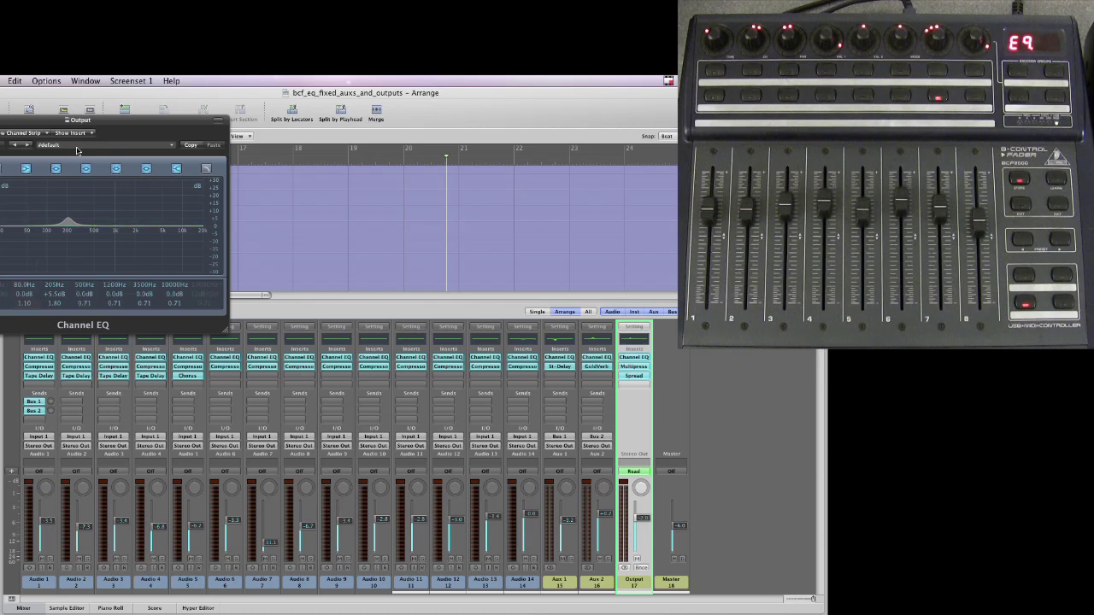
pyautogui.moveTo(99, 120); pyautogui.dragTo(293, 171)
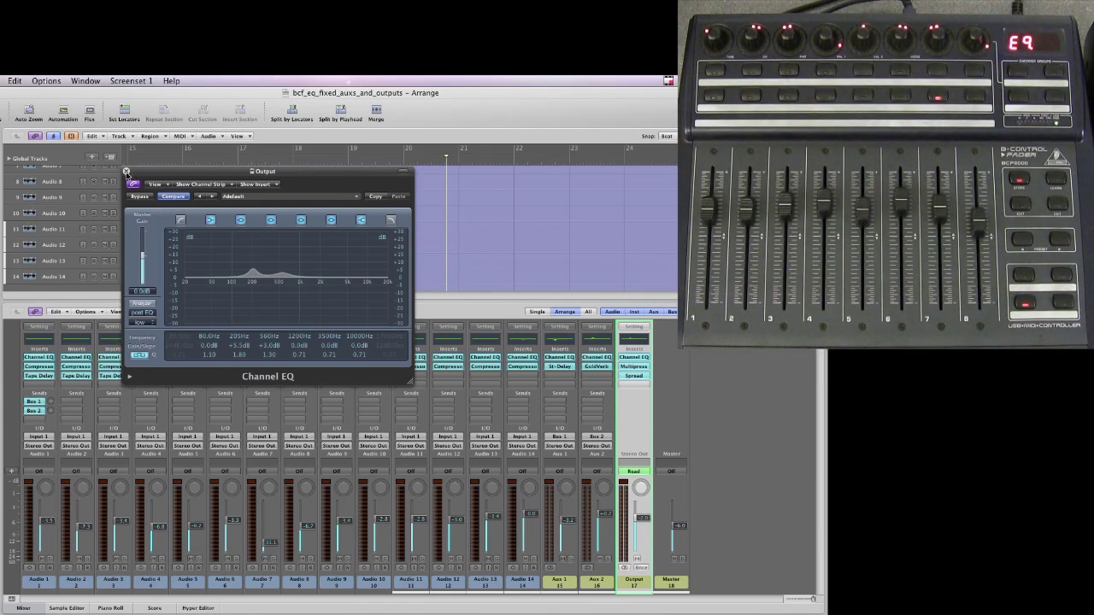
pyautogui.click(125, 172)
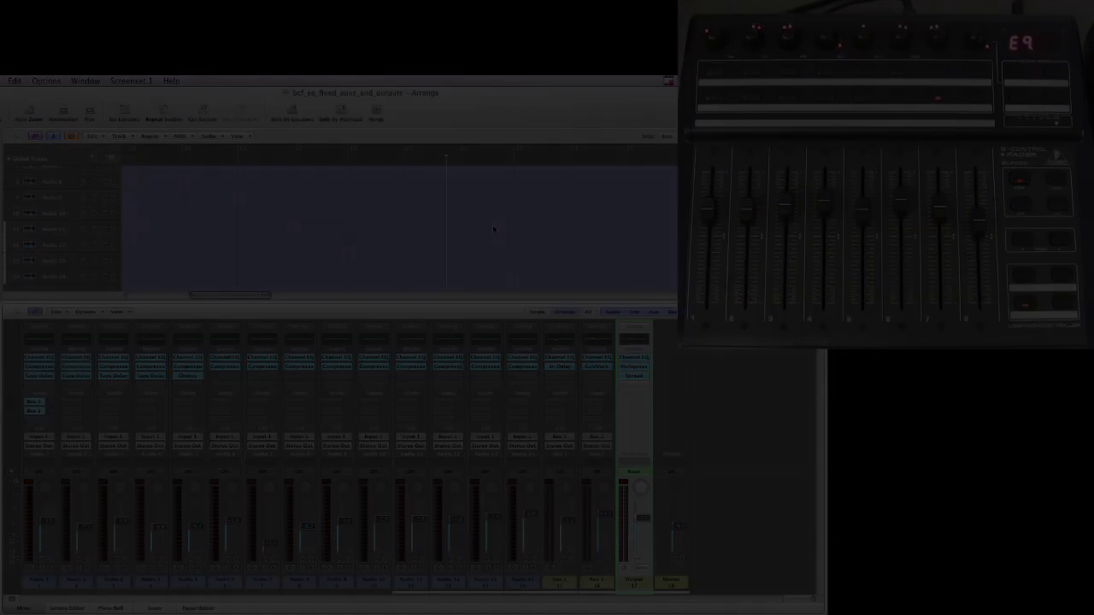